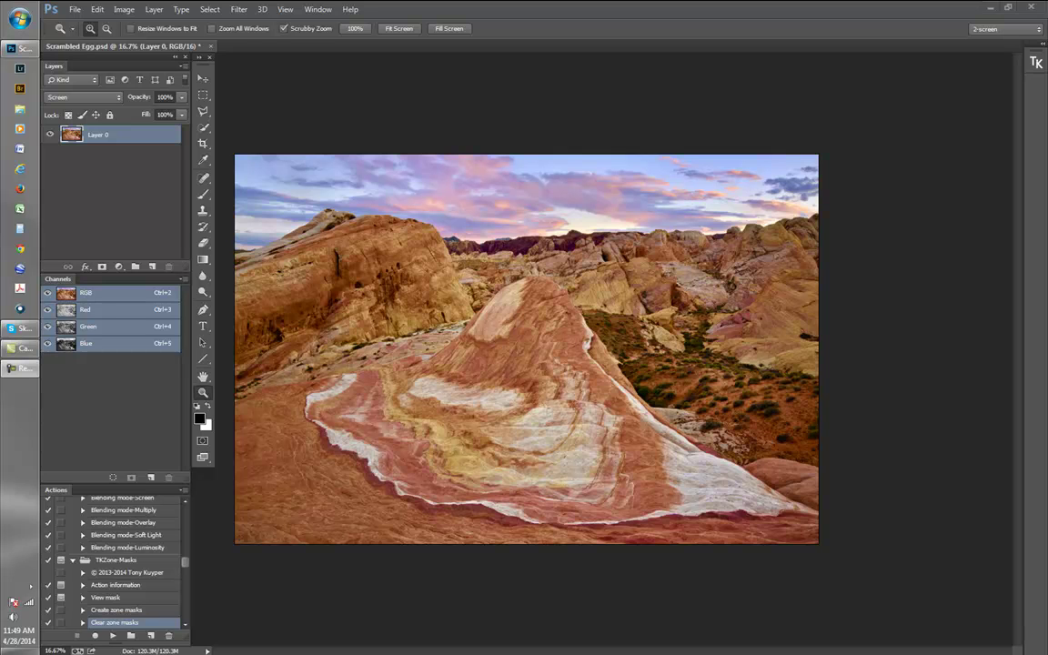
Step: Open the TKActions panel from the TK icon in the right-hand dock
left_click(1036, 63)
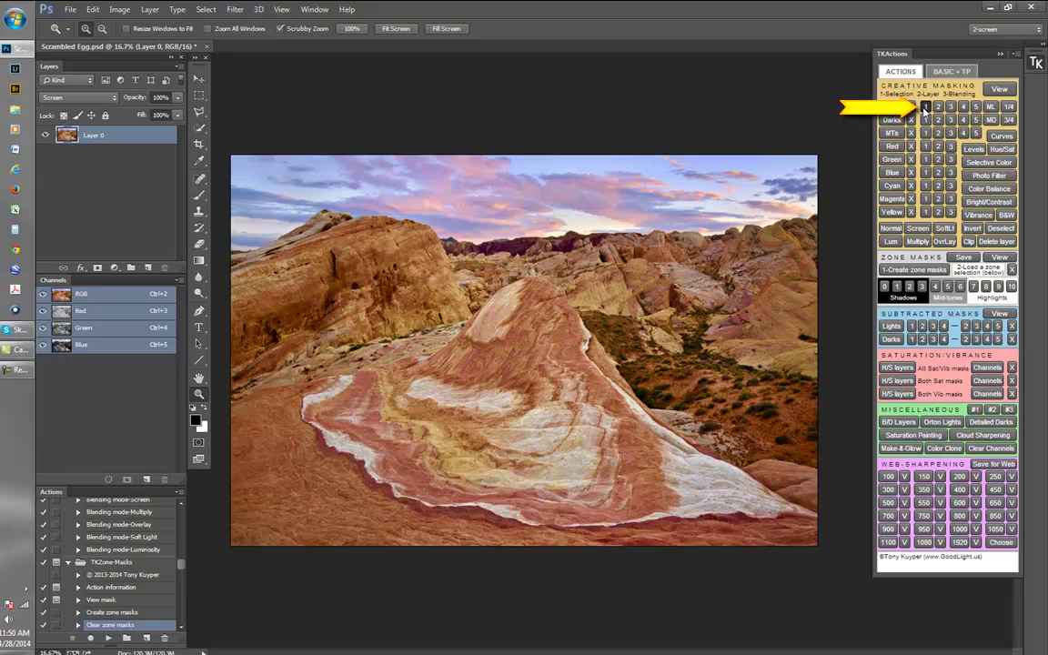
Step: Load and deselect the Lights-1 selection, then save and remove the Lights mask channels
left_click(924, 107)
left_click(925, 107)
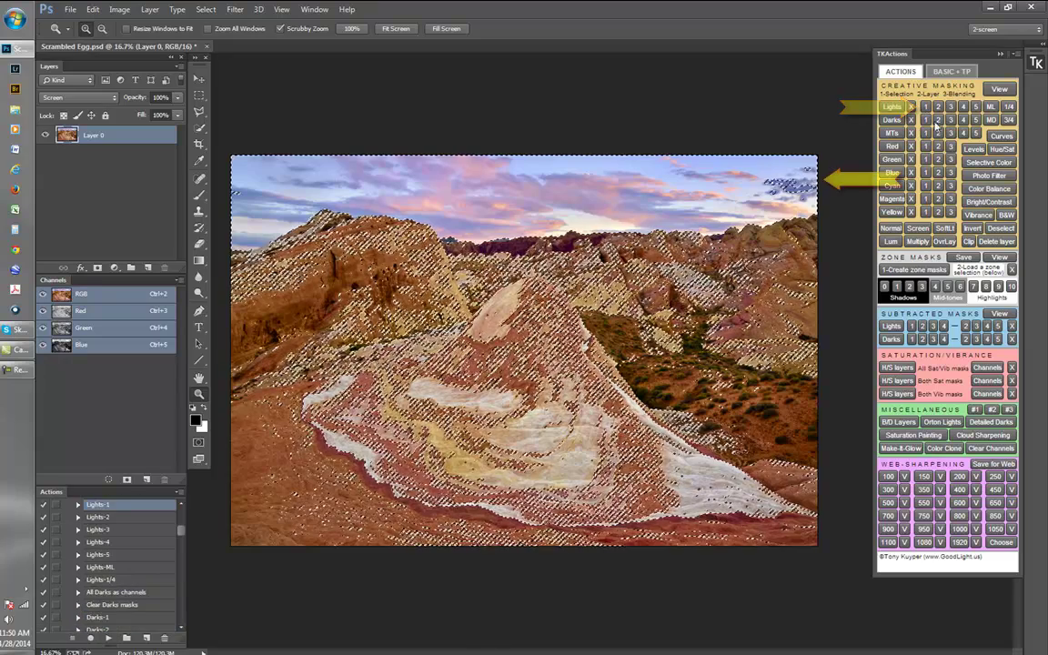
left_click(999, 228)
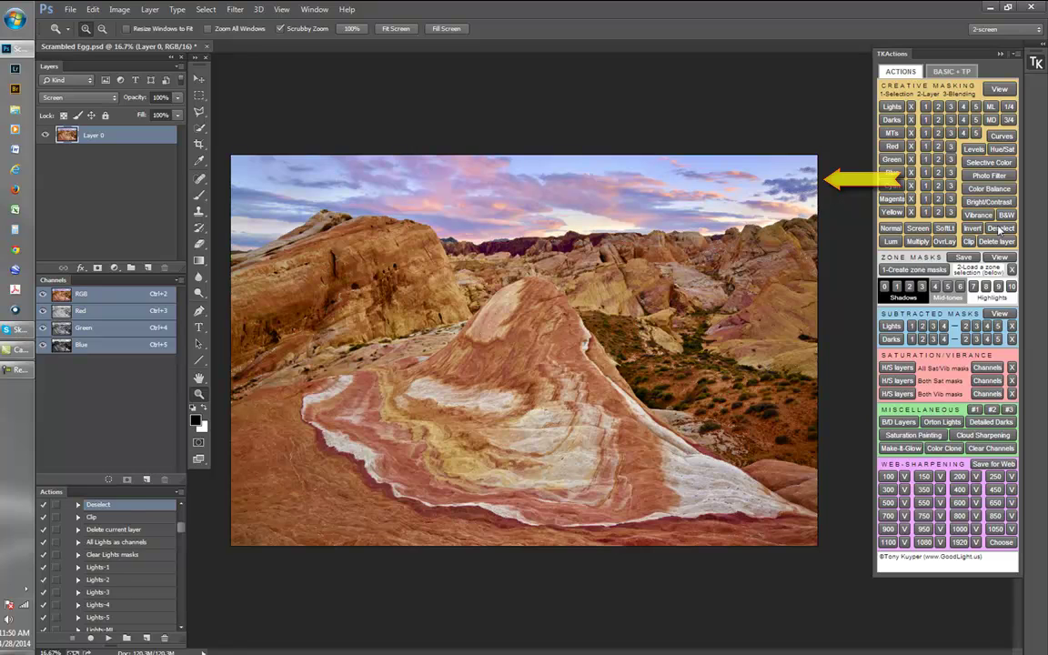
left_click(896, 107)
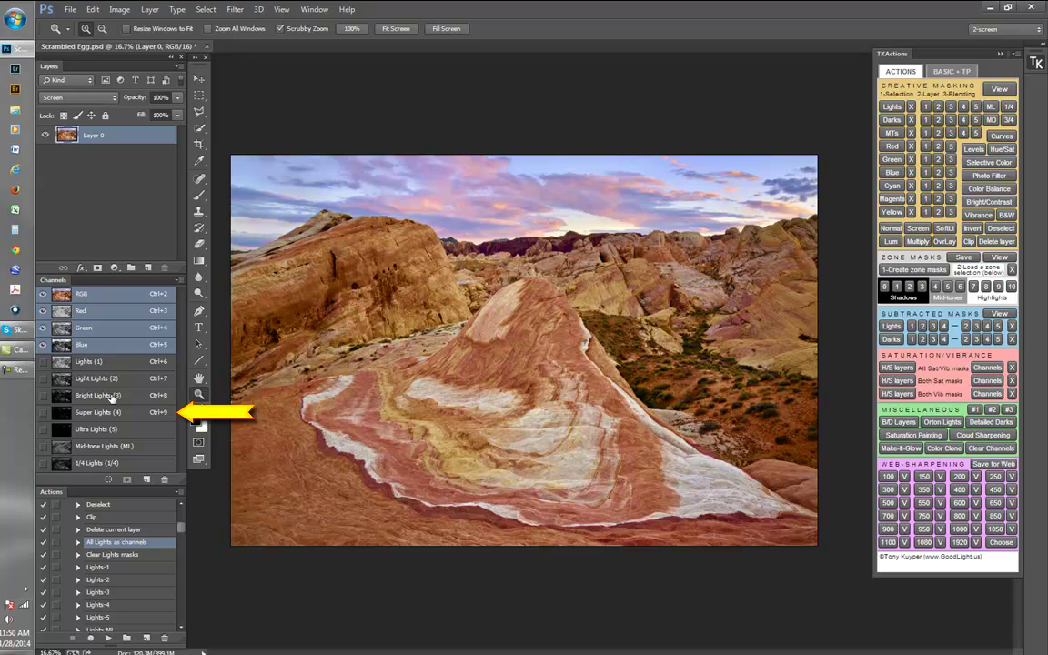
left_click(912, 107)
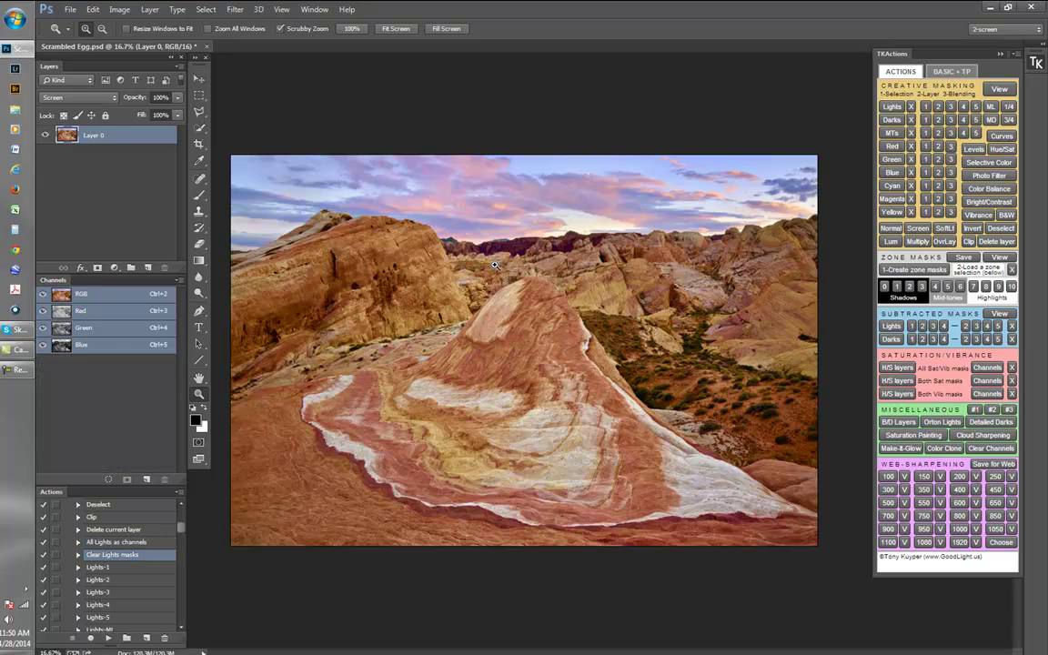
Step: Load the Darks-1 luminosity selection, deselect it, and zoom the photo out
scroll(109, 528, "down", 4)
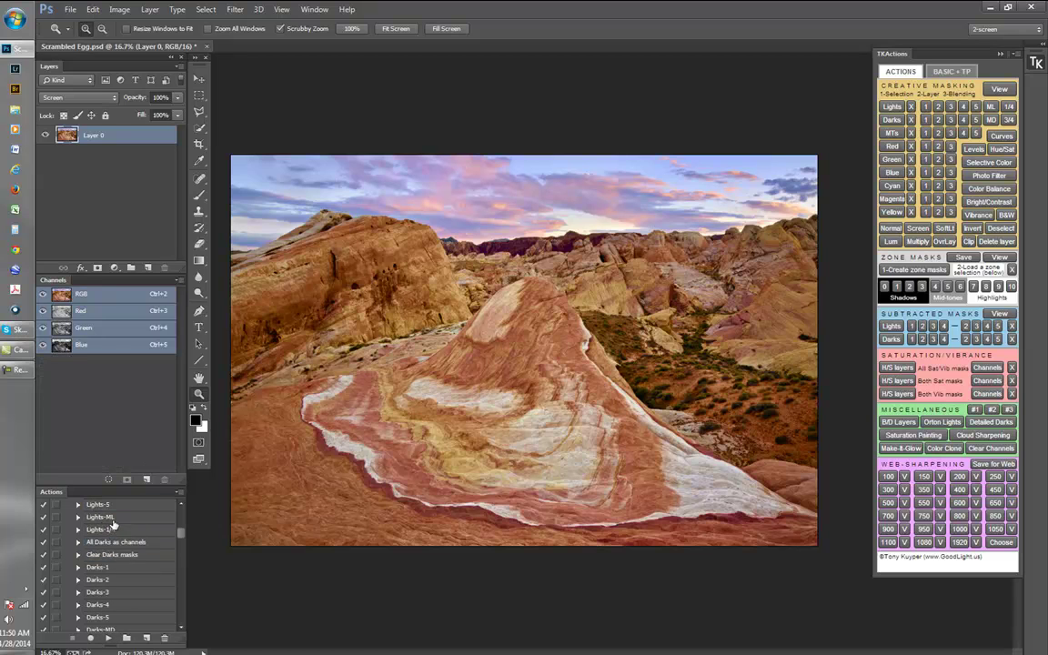
scroll(113, 526, "down", 1)
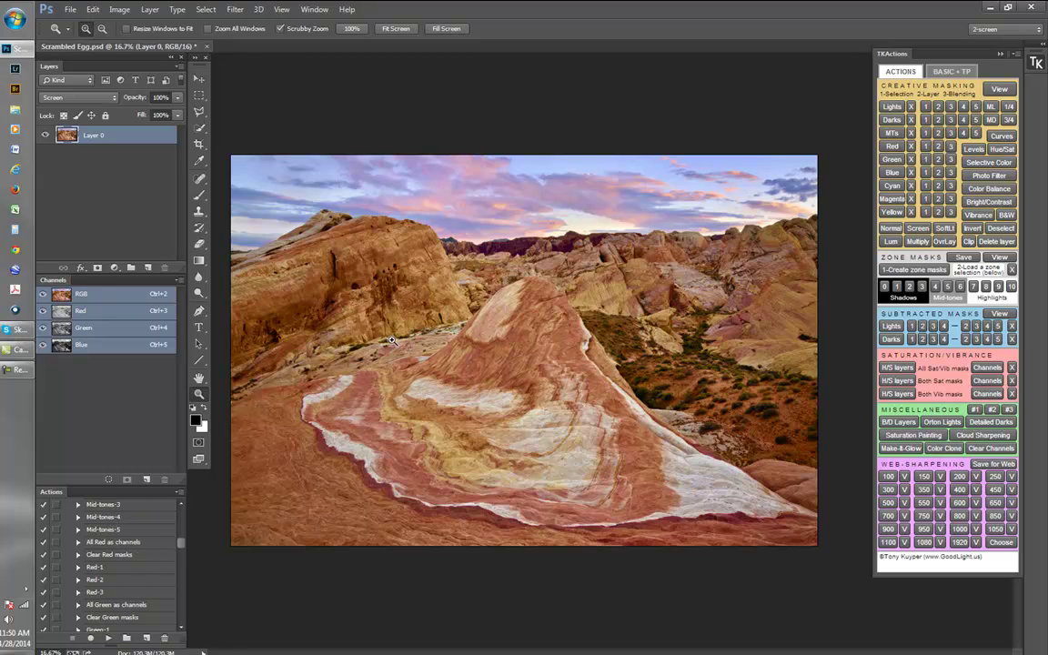
left_click(926, 120)
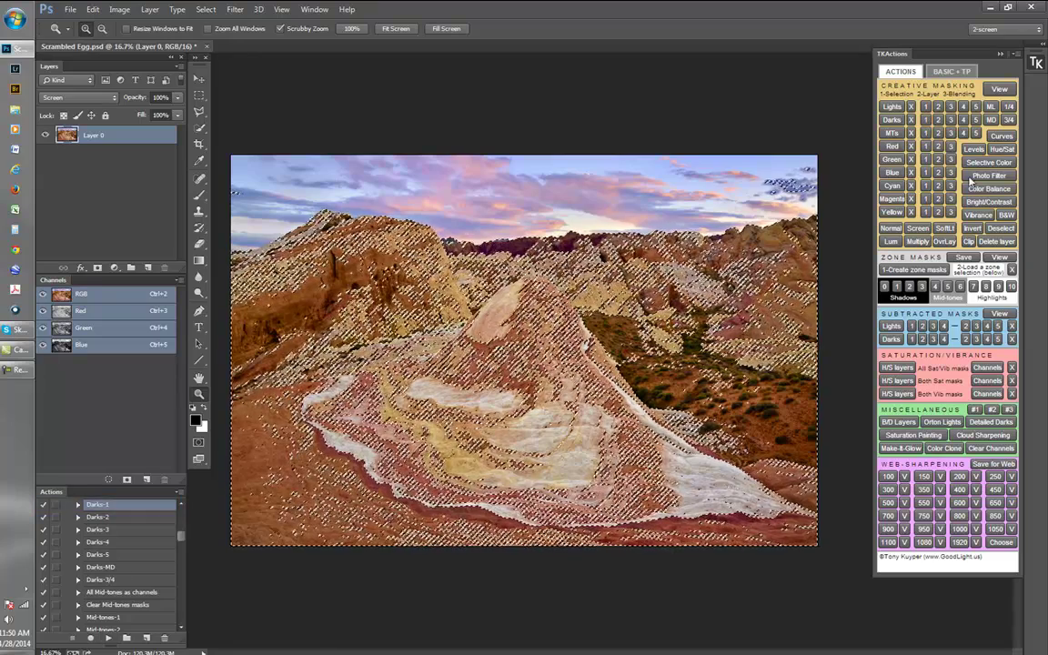
left_click(998, 230)
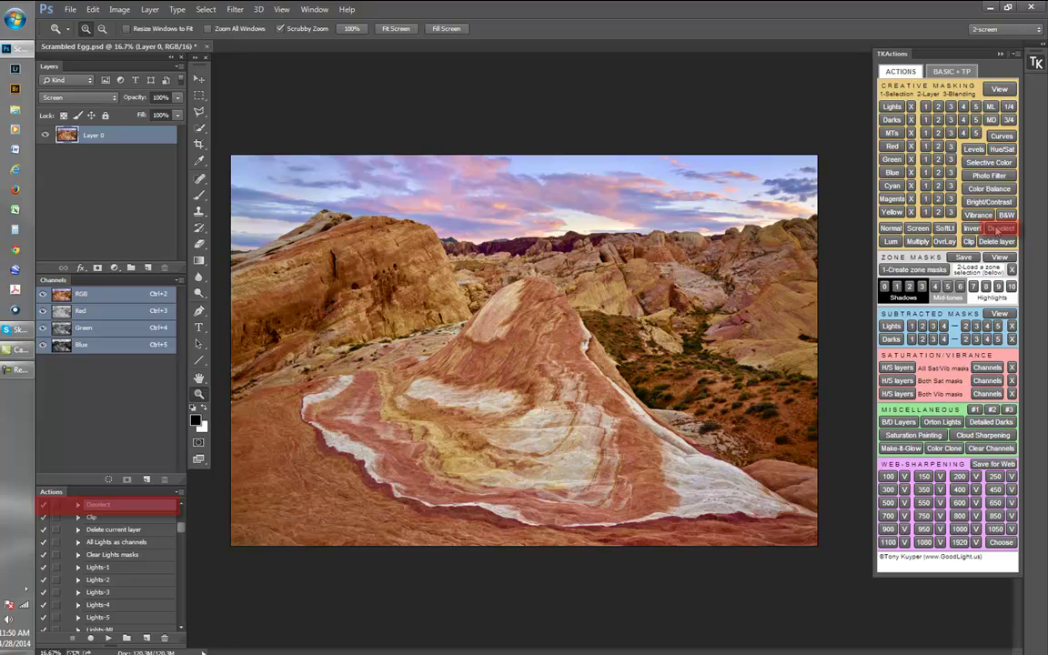
key("ctrl+minus")
key("ctrl+minus")
key("ctrl+minus")
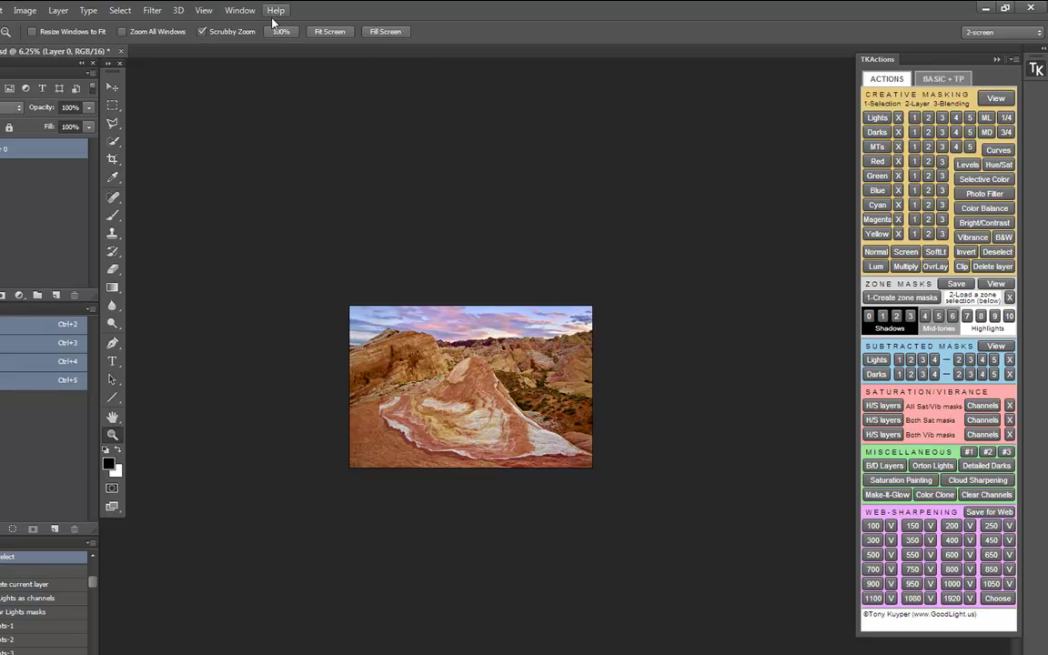
Step: Open the alternate TKActions panel from Window > Extensions > TKActions
left_click(239, 10)
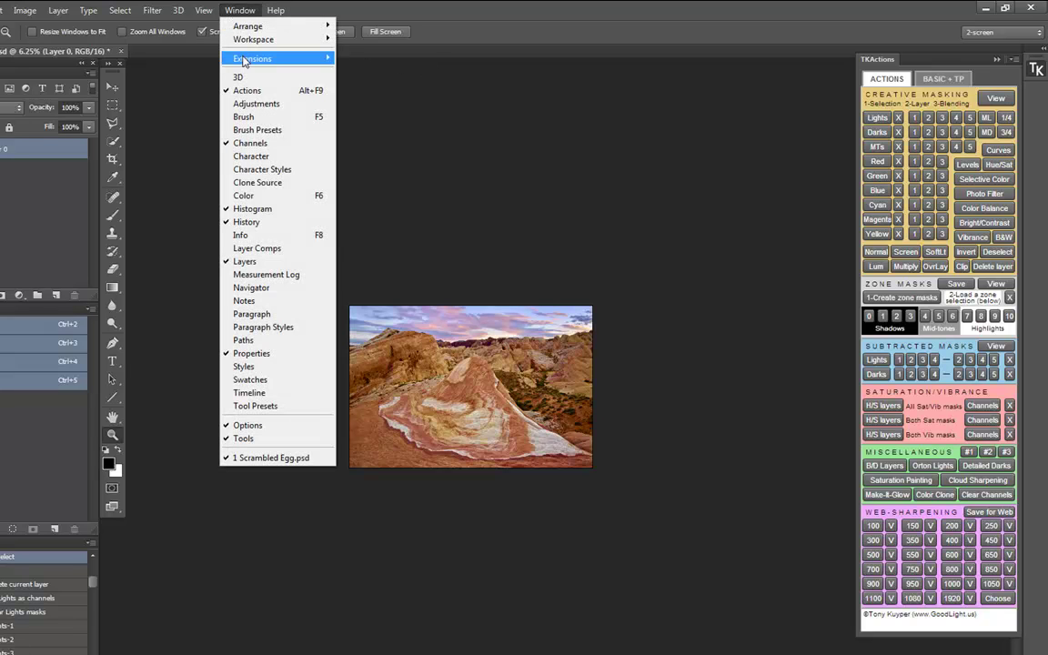
mouse_move(243, 60)
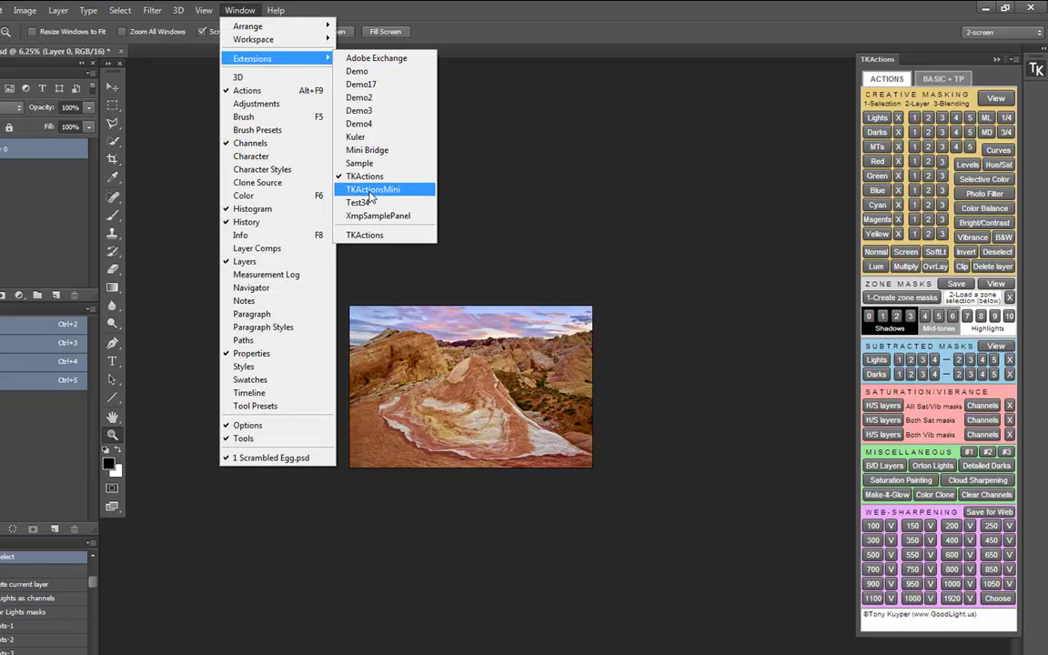
left_click(364, 233)
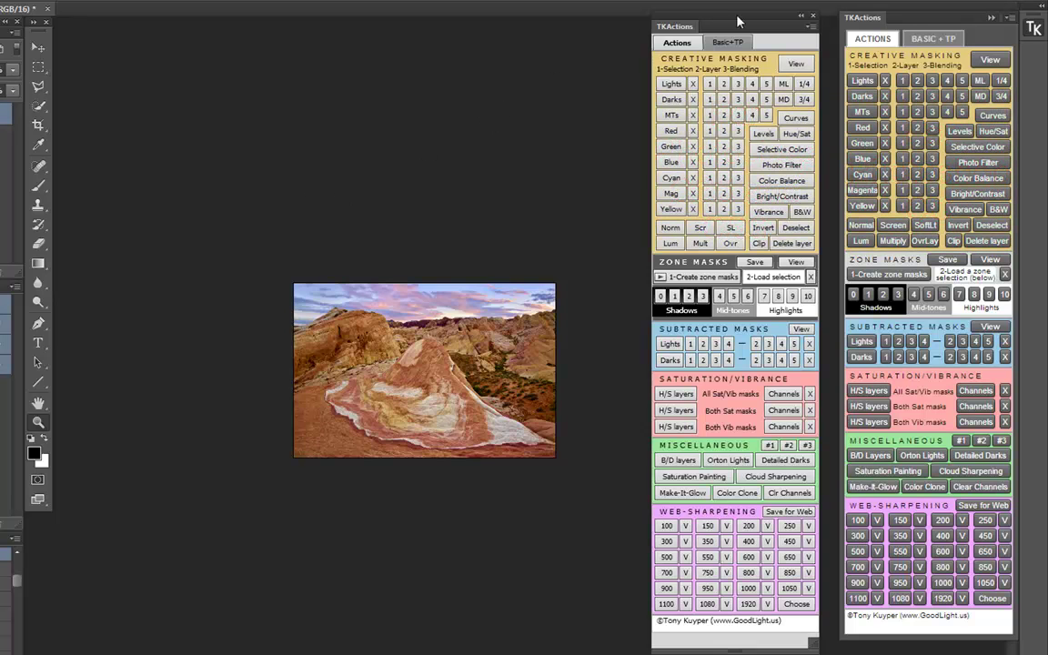
Step: Close the extra TKActions panel, zoom in on the photo, and show the BASIC + TP page
left_click(812, 17)
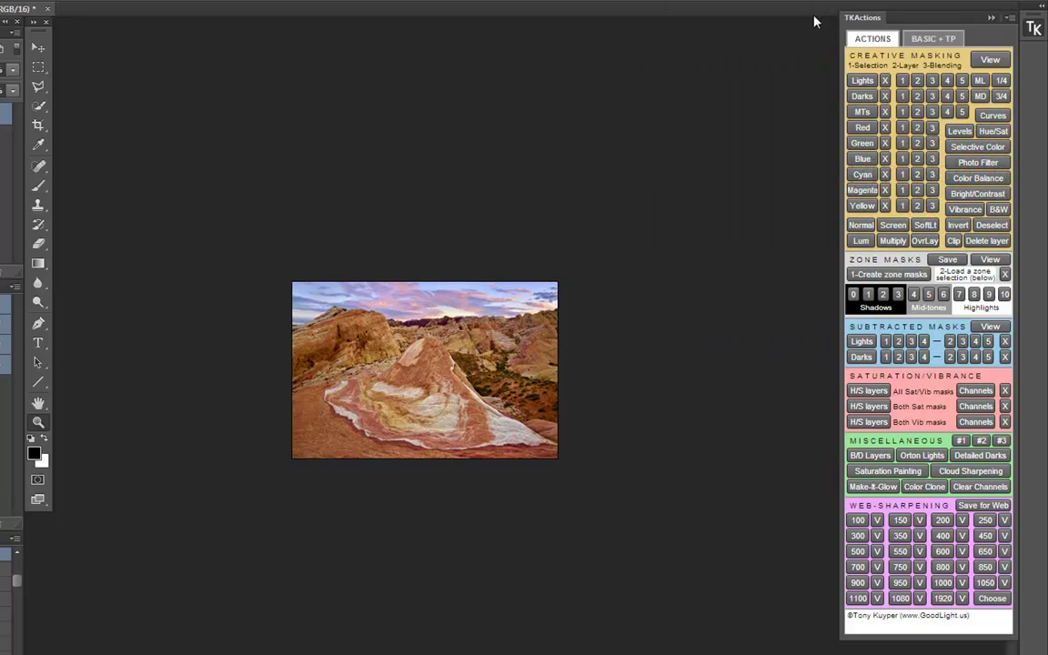
key("ctrl+plus")
key("ctrl+plus")
key("ctrl+plus")
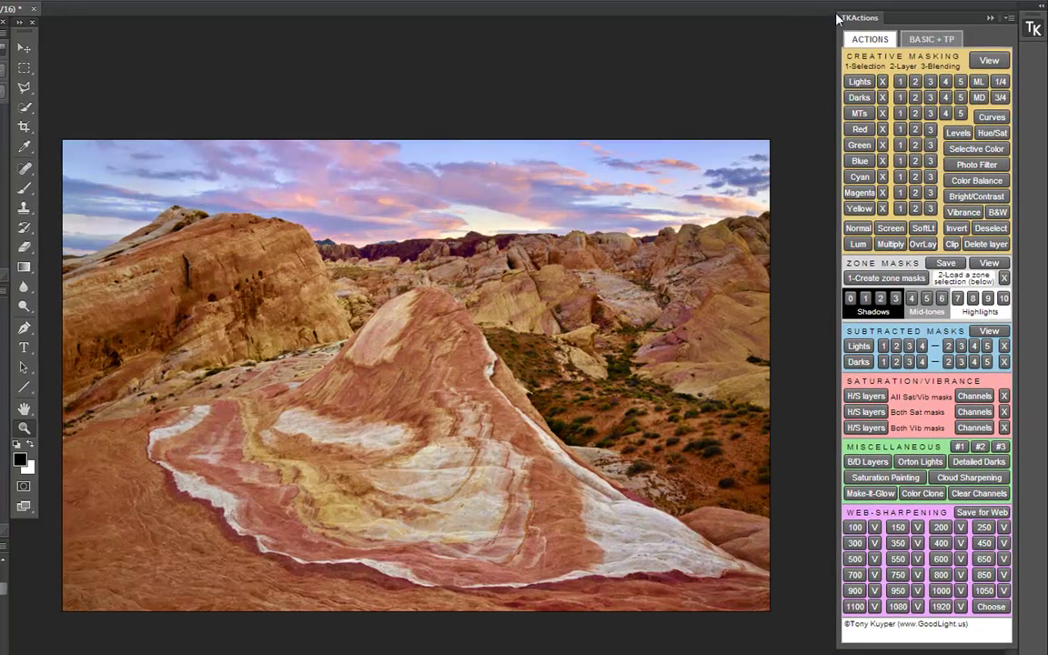
left_click(930, 41)
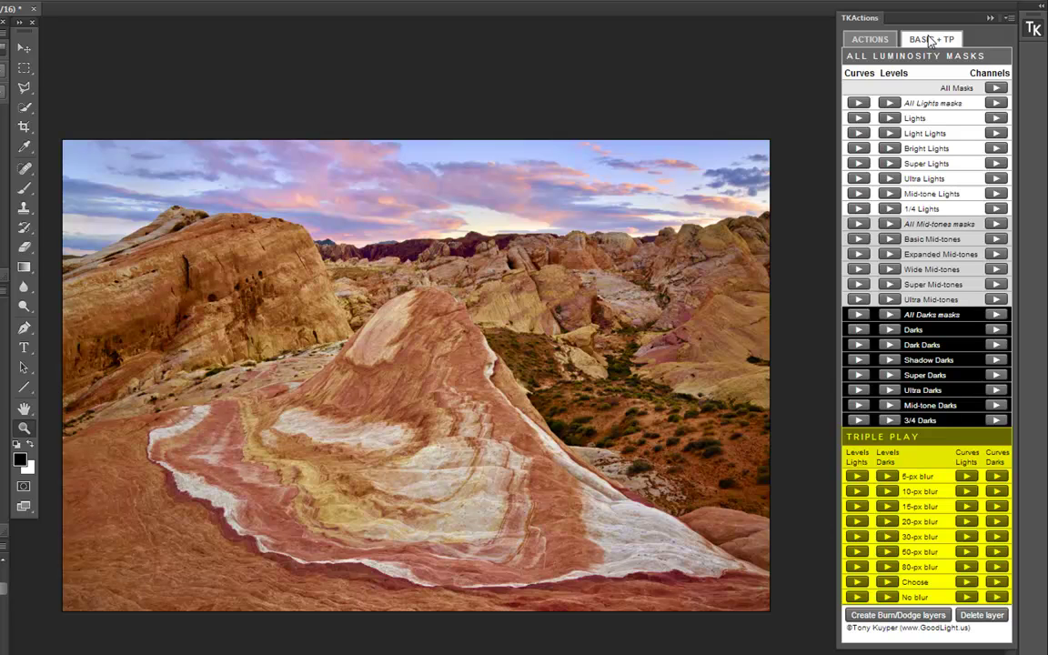
Step: Switch TKActions to its ACTIONS page with Creative Masking and Zone Masks sections
left_click(868, 40)
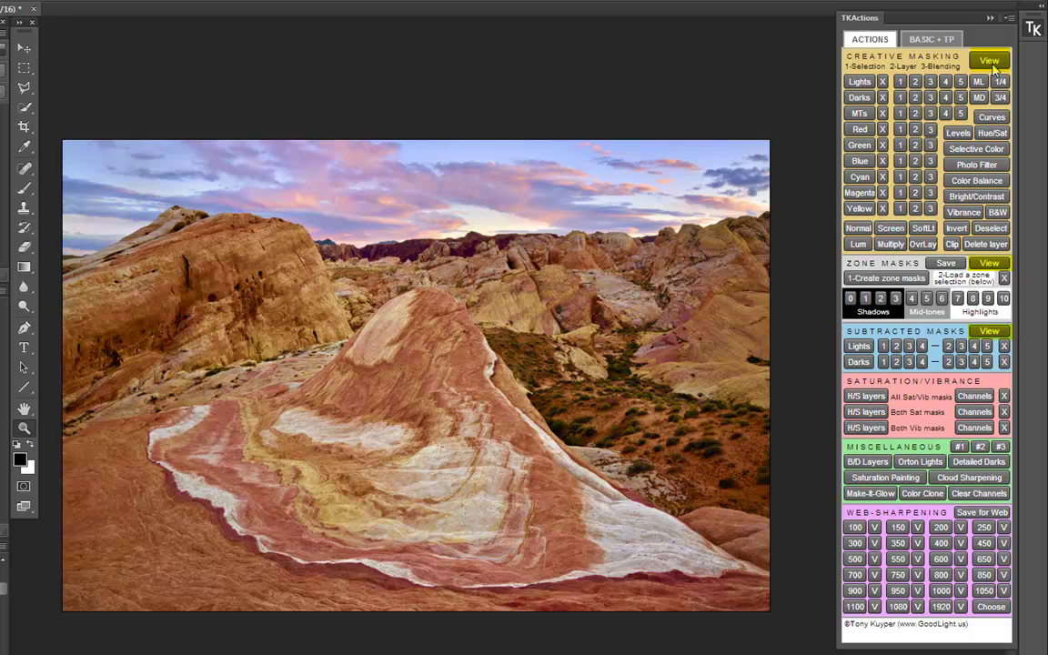
Step: Load the Lights-3 selection, preview it as a red overlay, then Continue to dismiss
left_click(929, 83)
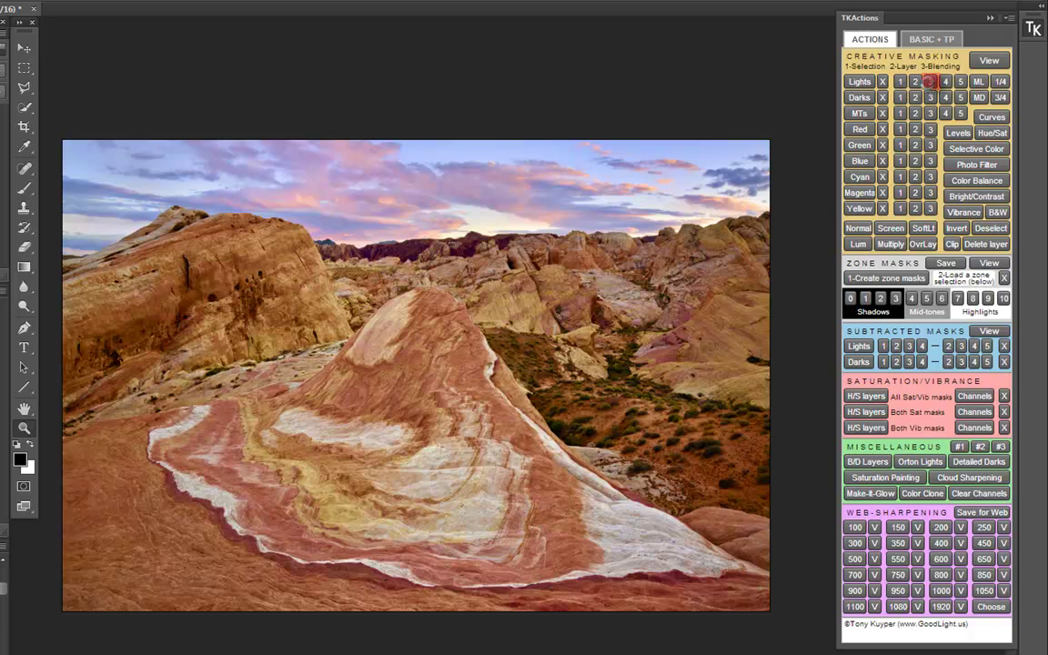
left_click(1000, 69)
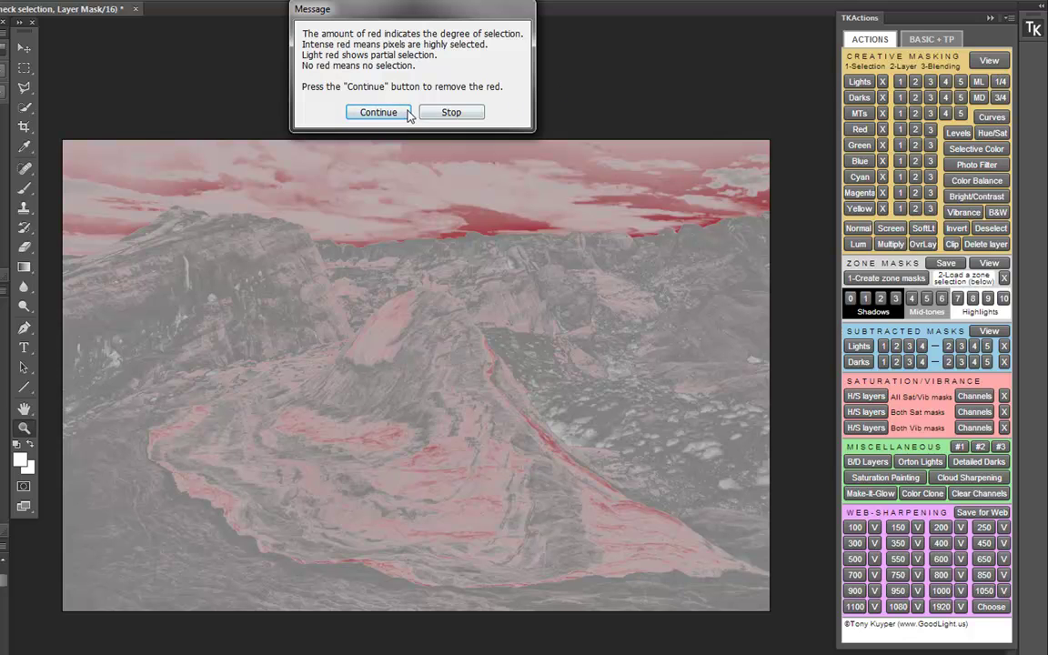
left_click(376, 112)
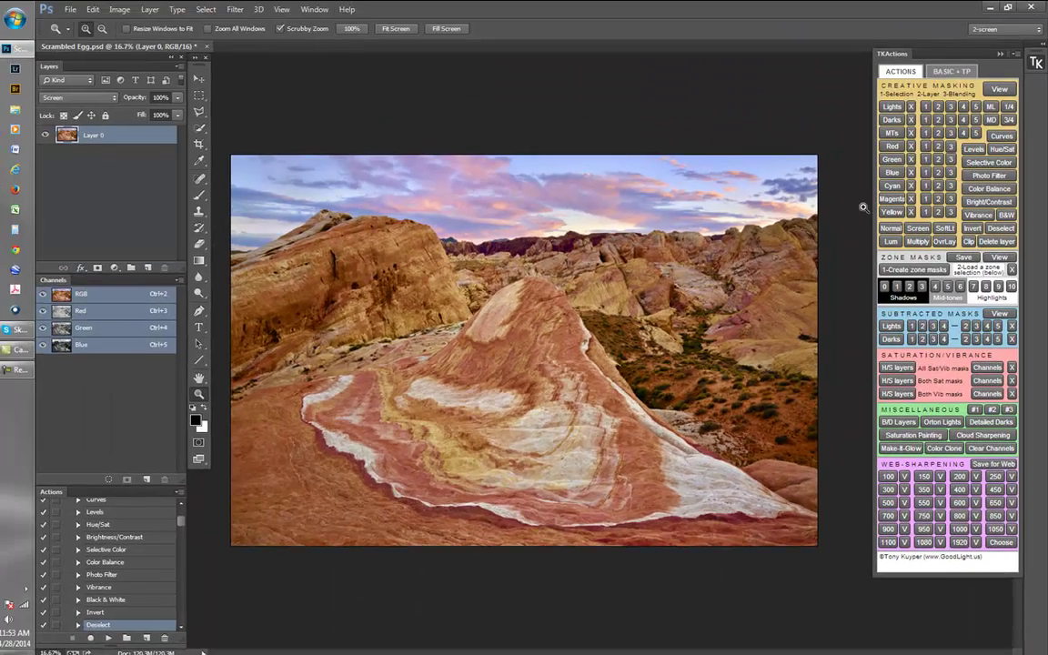
Step: Create Zone 0–6 mask channels, preview the Zone 2 selection in red, then dismiss it
left_click(901, 271)
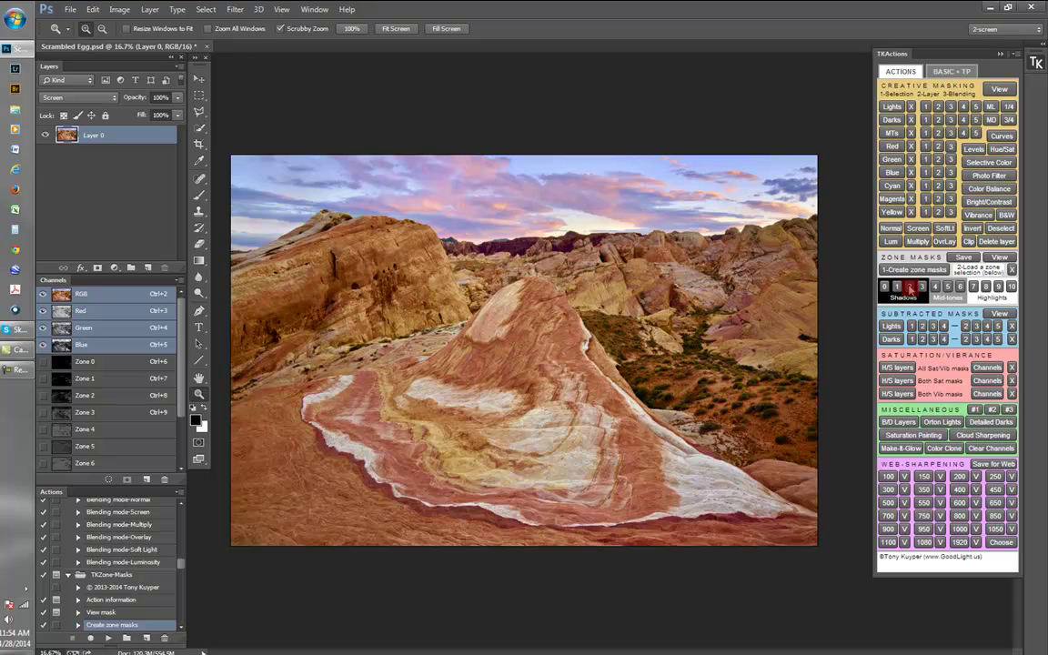
left_click(908, 288)
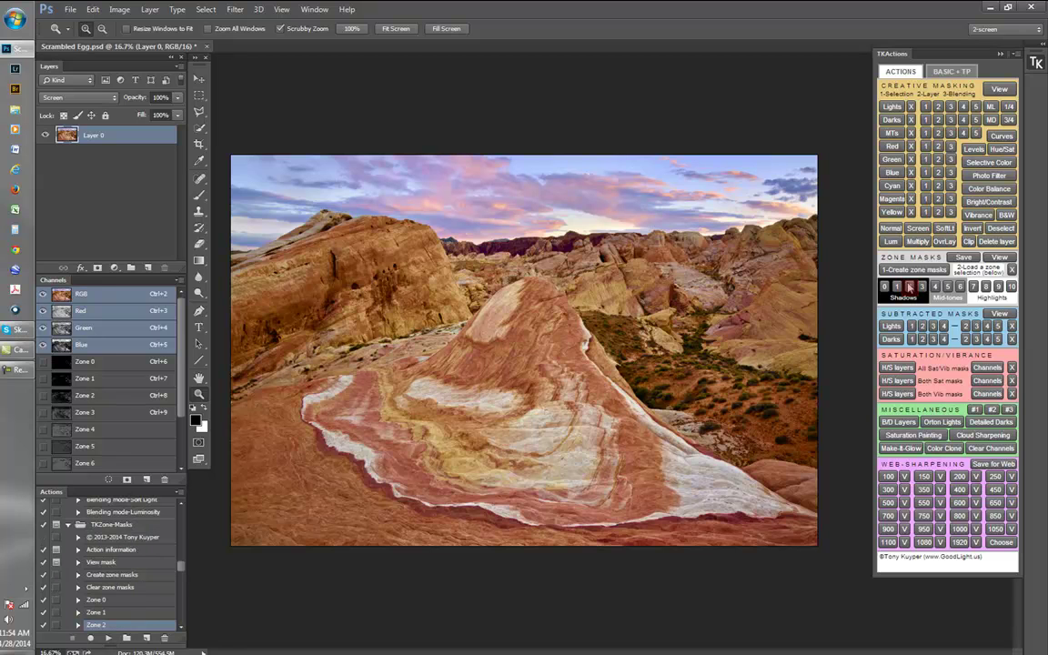
left_click(998, 261)
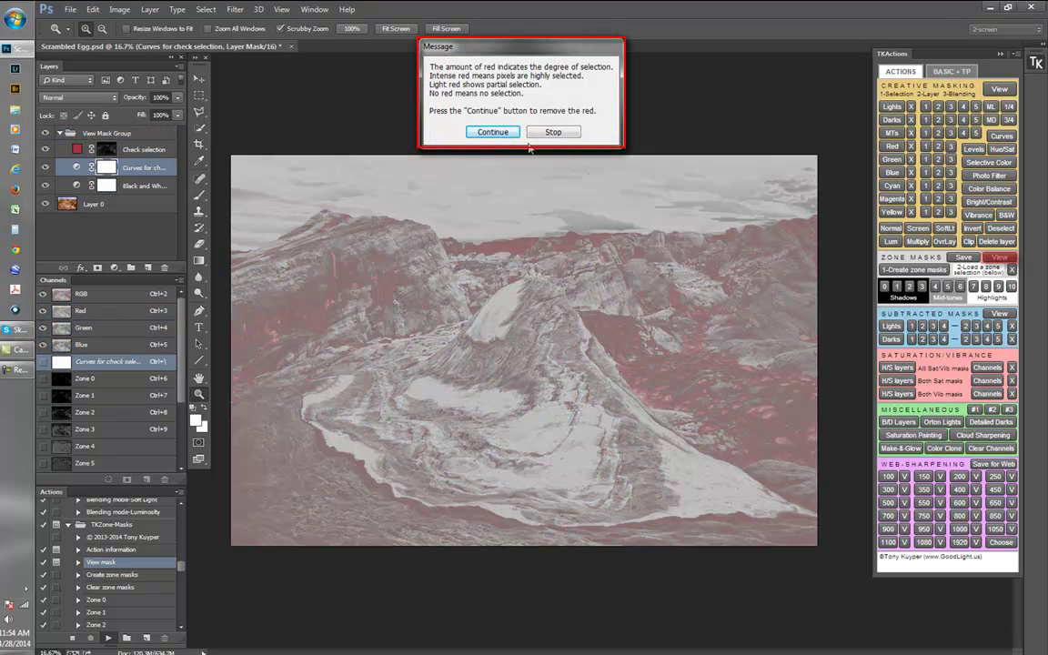
left_click(492, 132)
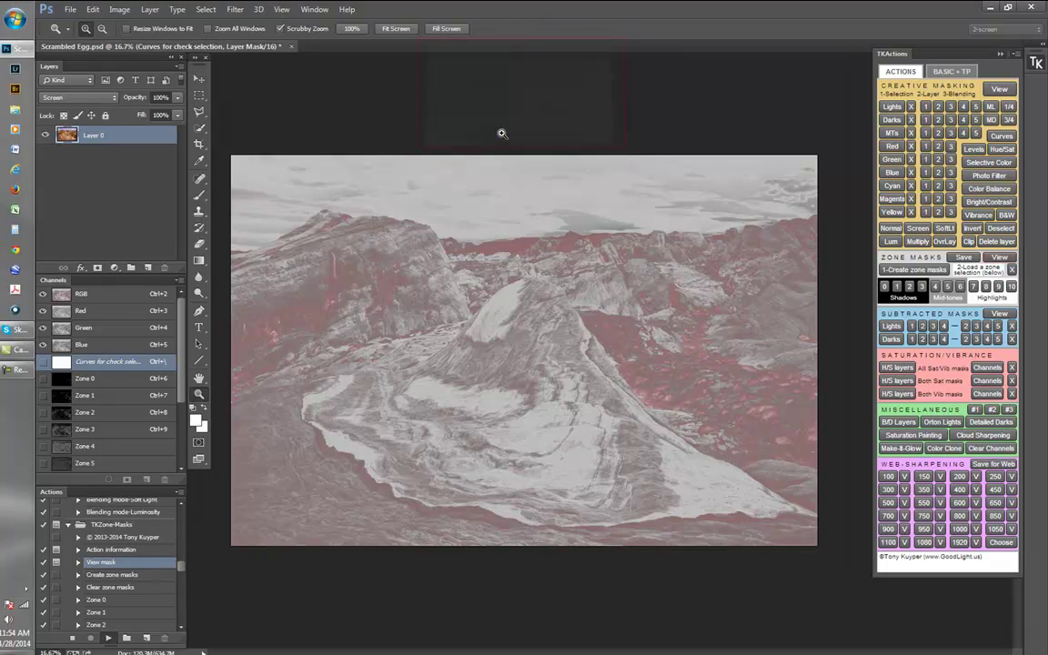
Step: Add a masked Curves 1 layer in Multiply, compare it on and off, then delete zone channels
left_click(1004, 136)
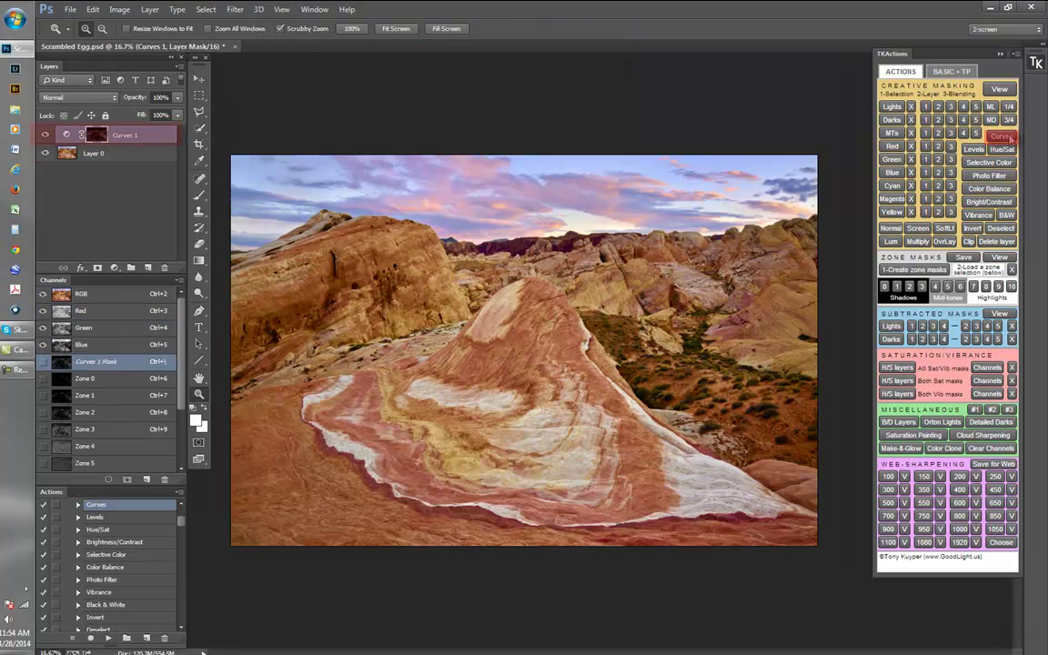
left_click(916, 242)
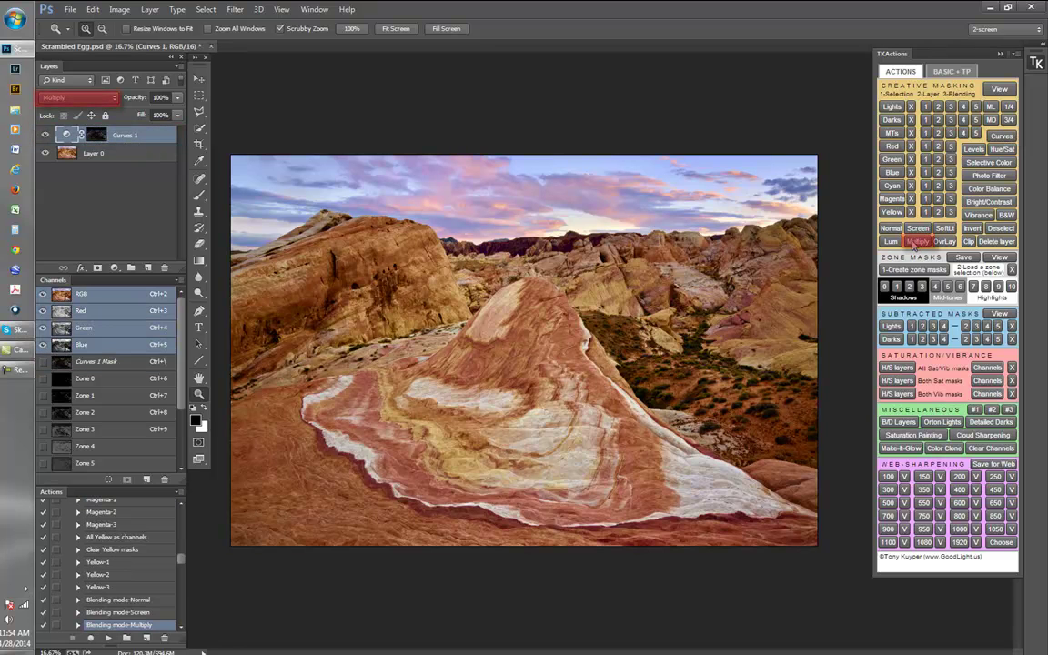
left_click(47, 135)
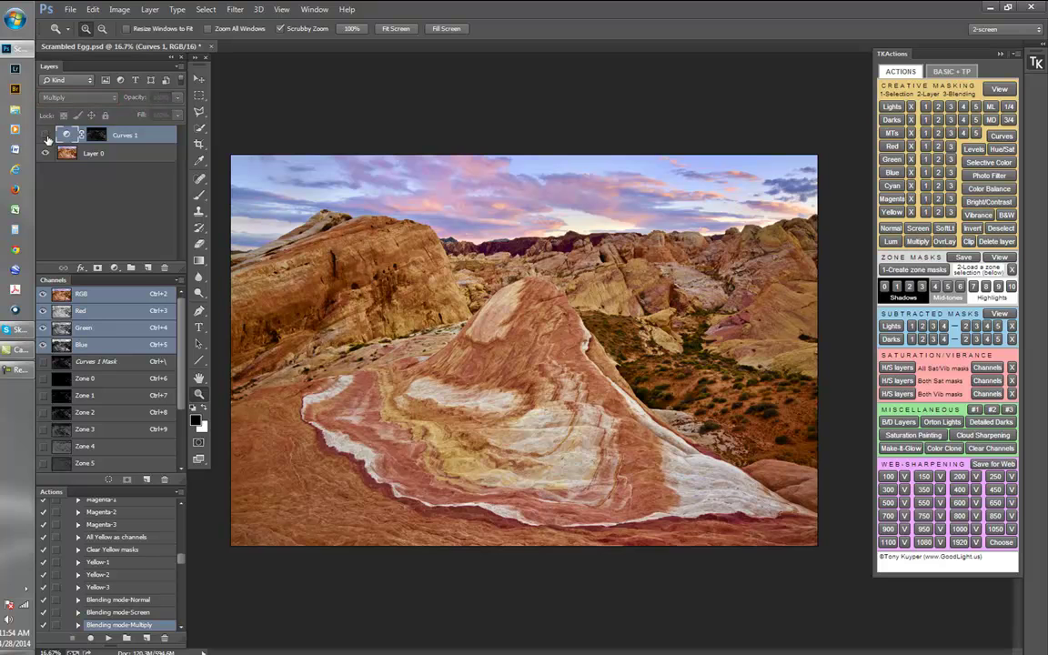
left_click(46, 135)
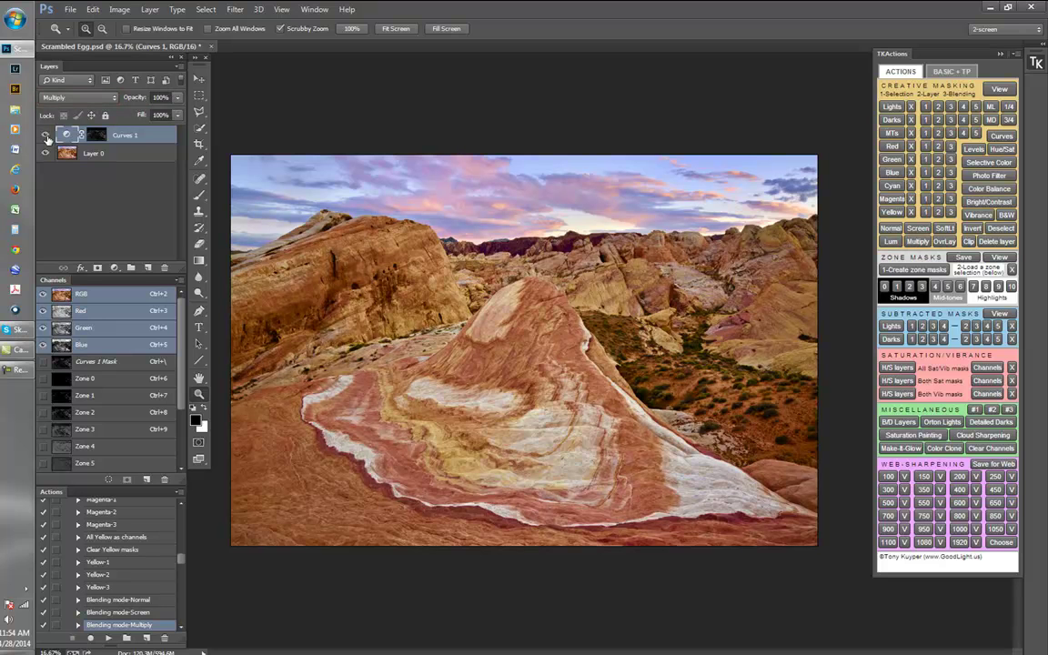
left_click(1011, 270)
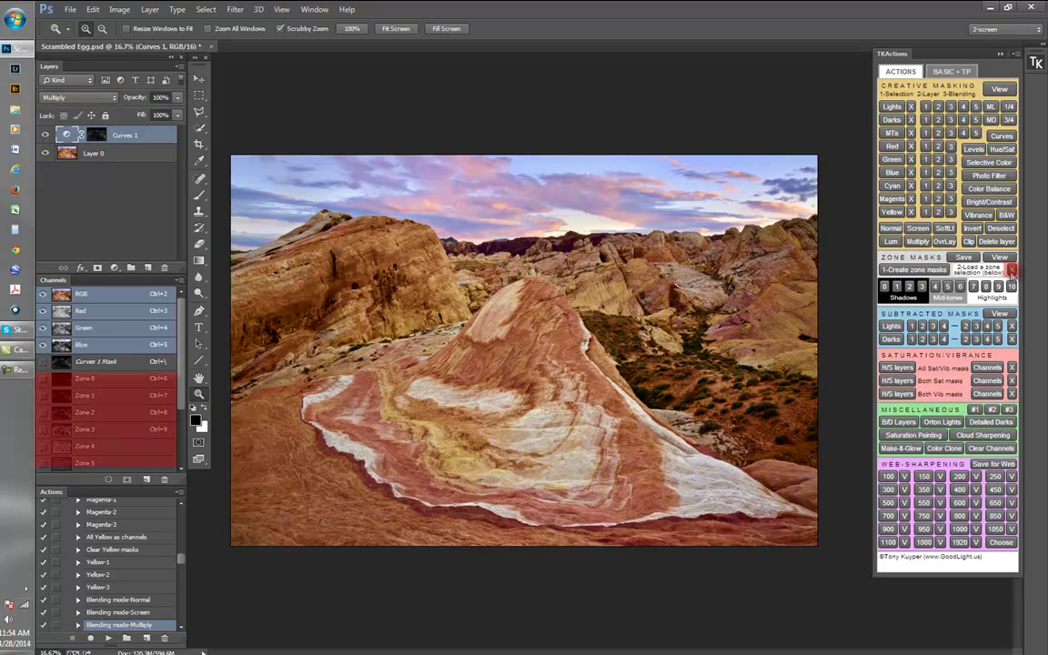